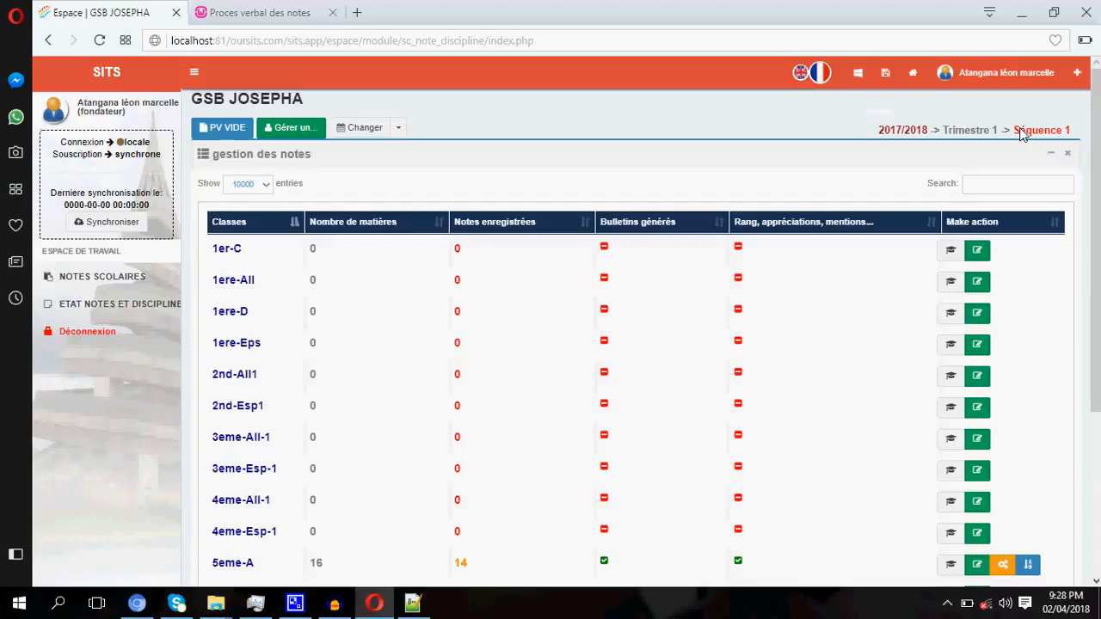
Change the working period to Séquence 2
click(399, 128)
click(397, 167)
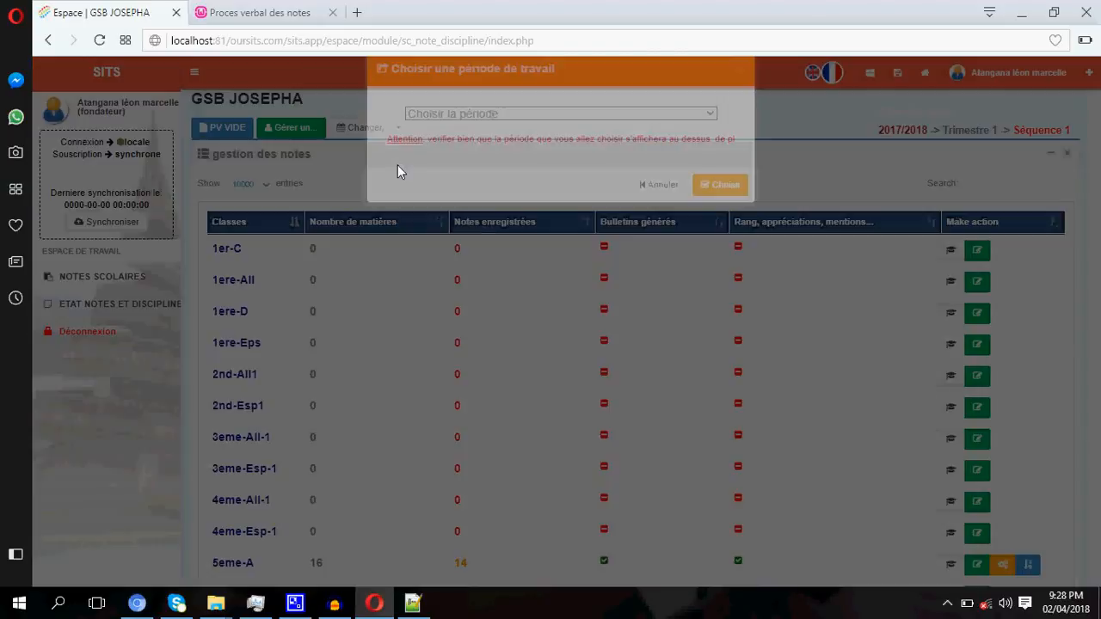
click(527, 138)
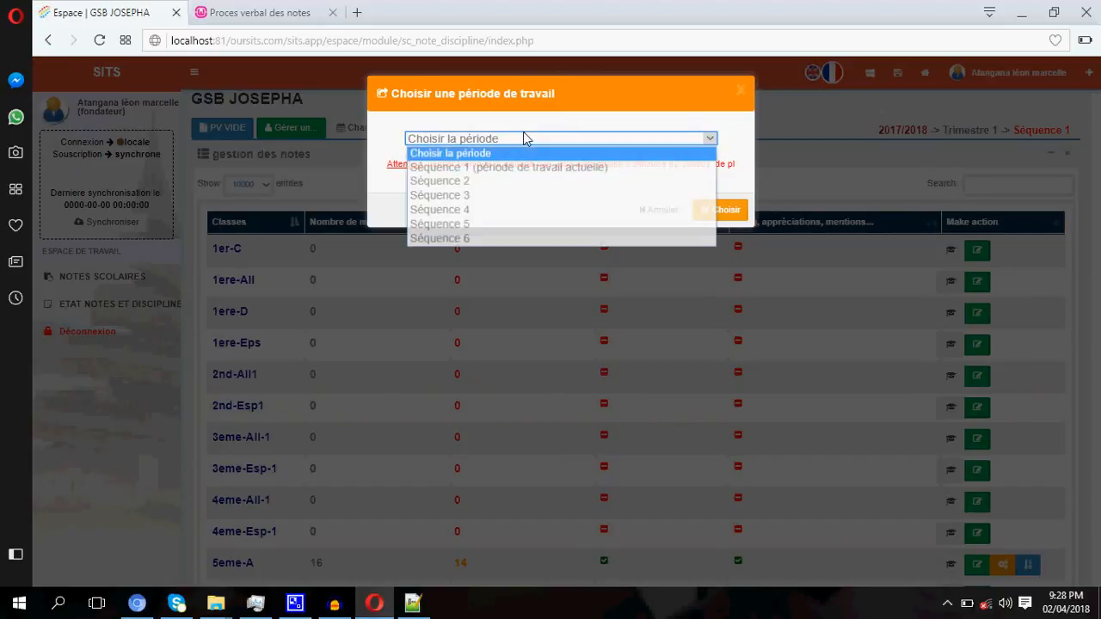
click(502, 182)
click(721, 206)
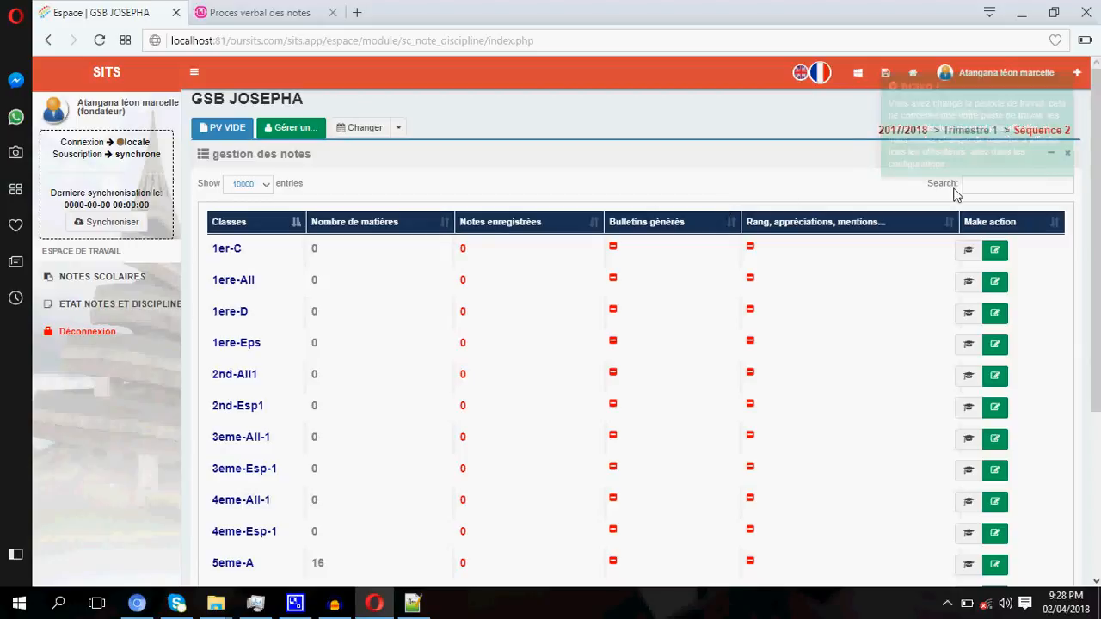
Search the class list for "5em" and open the grade entry form for class 5eme-A
click(1011, 185)
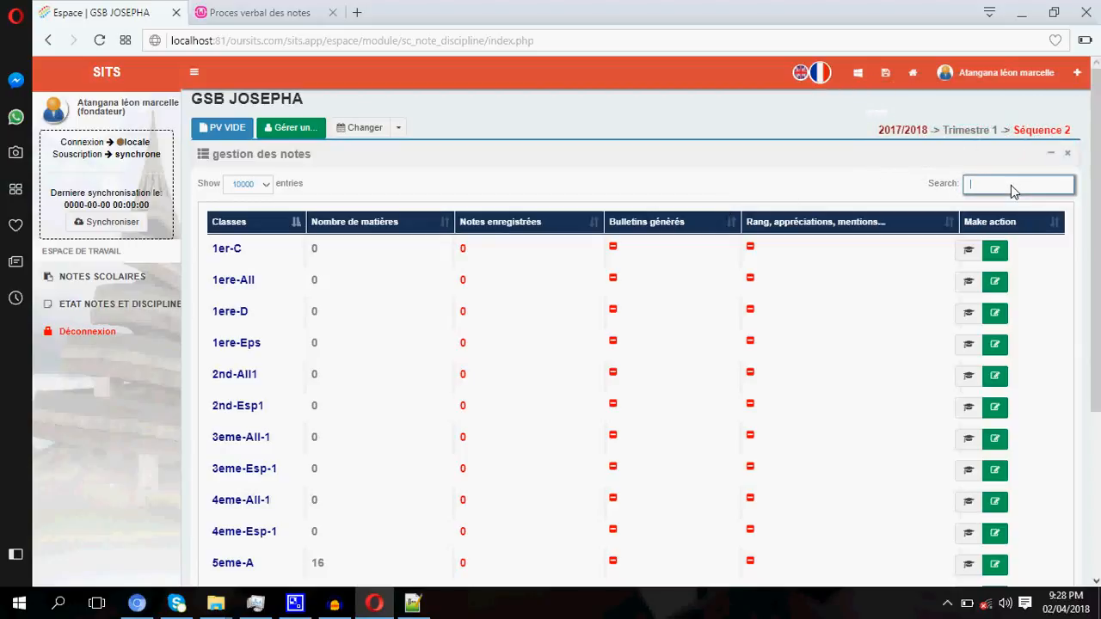
text(5em)
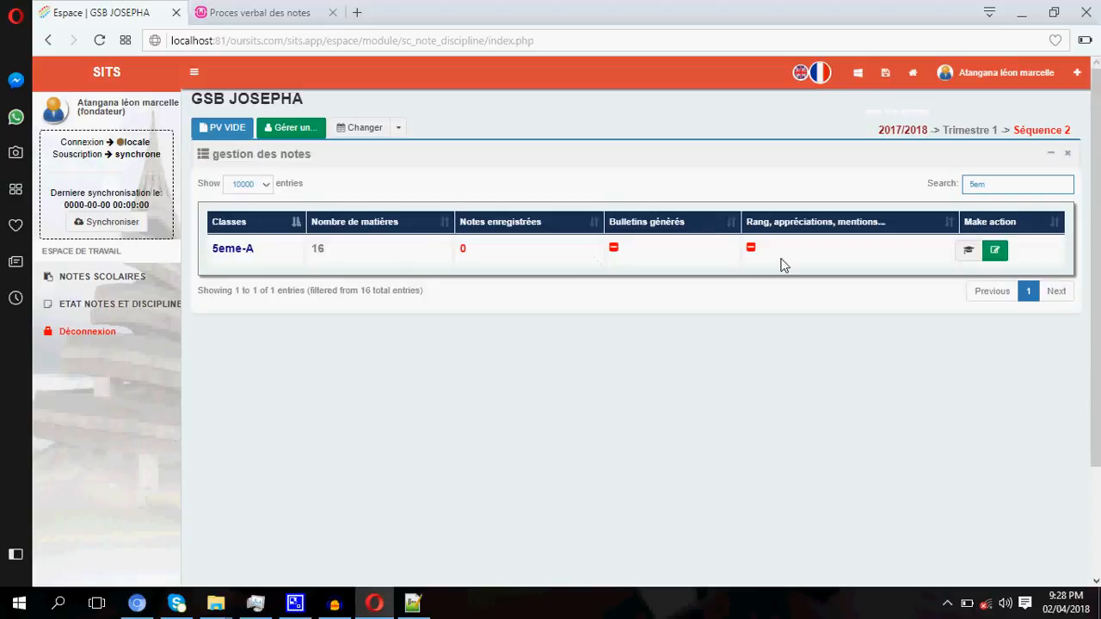
click(996, 250)
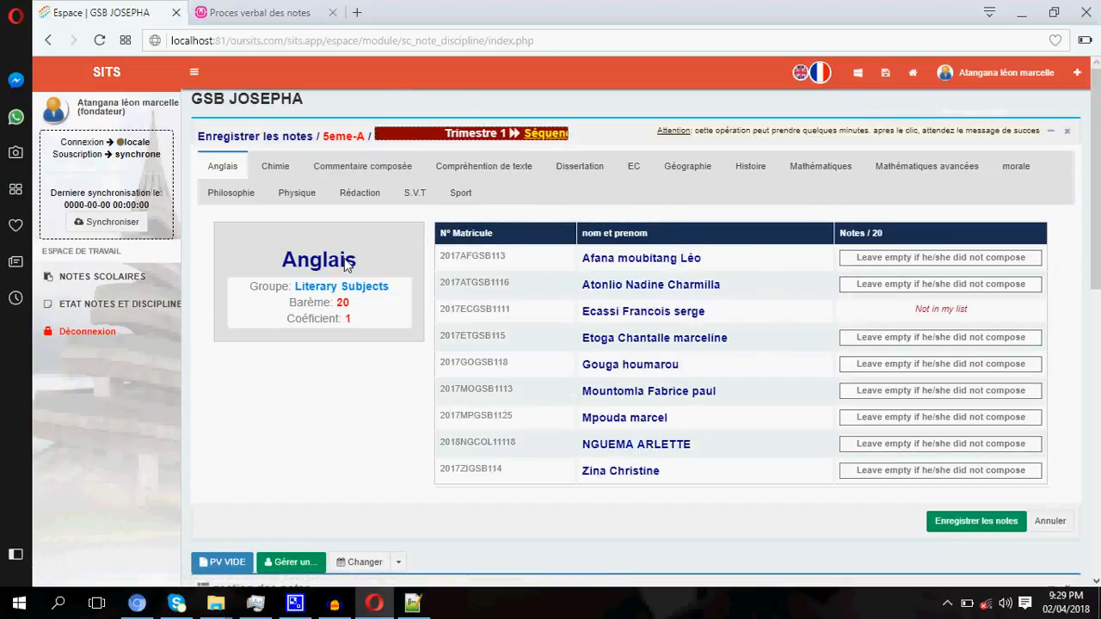
Compare the Anglais, Chimie and Commentaire composée grade forms, checking which students each subject accepts grades for, and return to Anglais
click(271, 168)
click(224, 165)
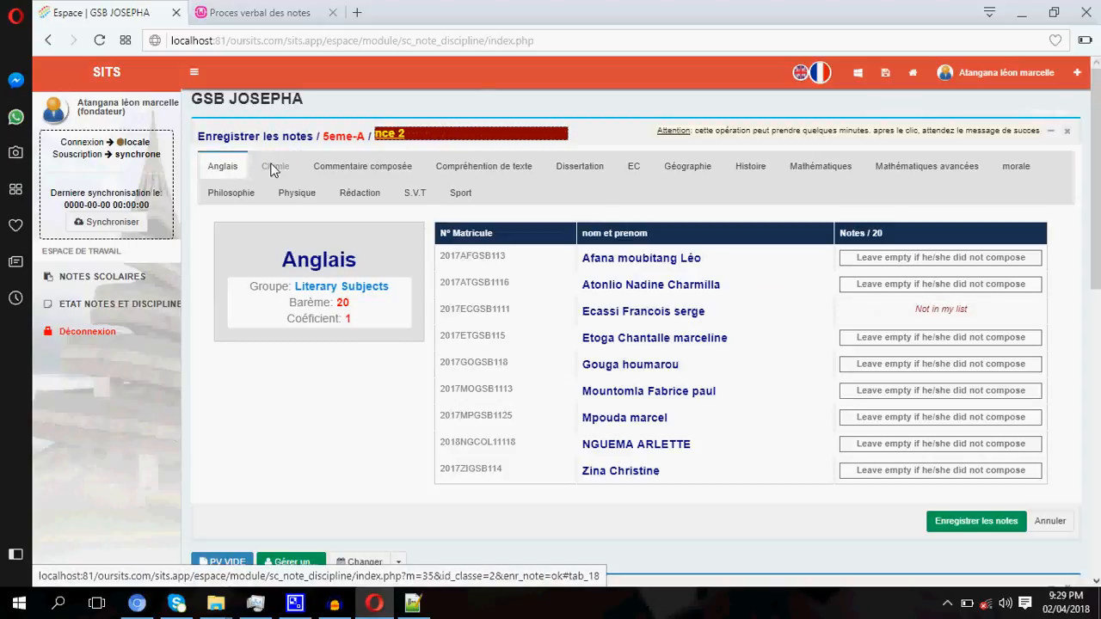
click(275, 166)
click(356, 171)
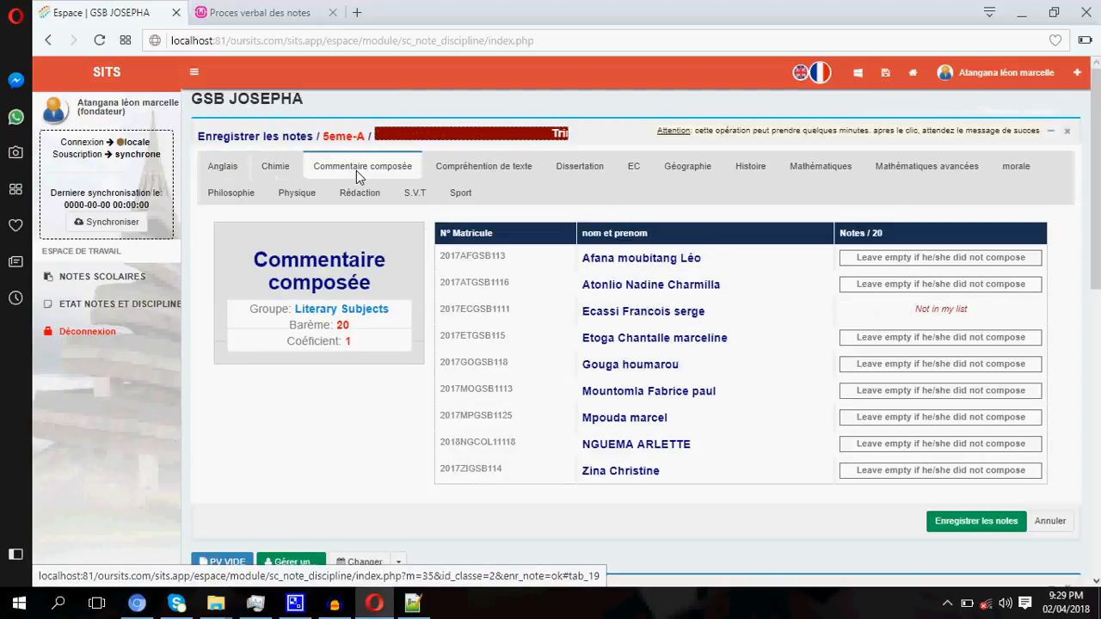
click(222, 166)
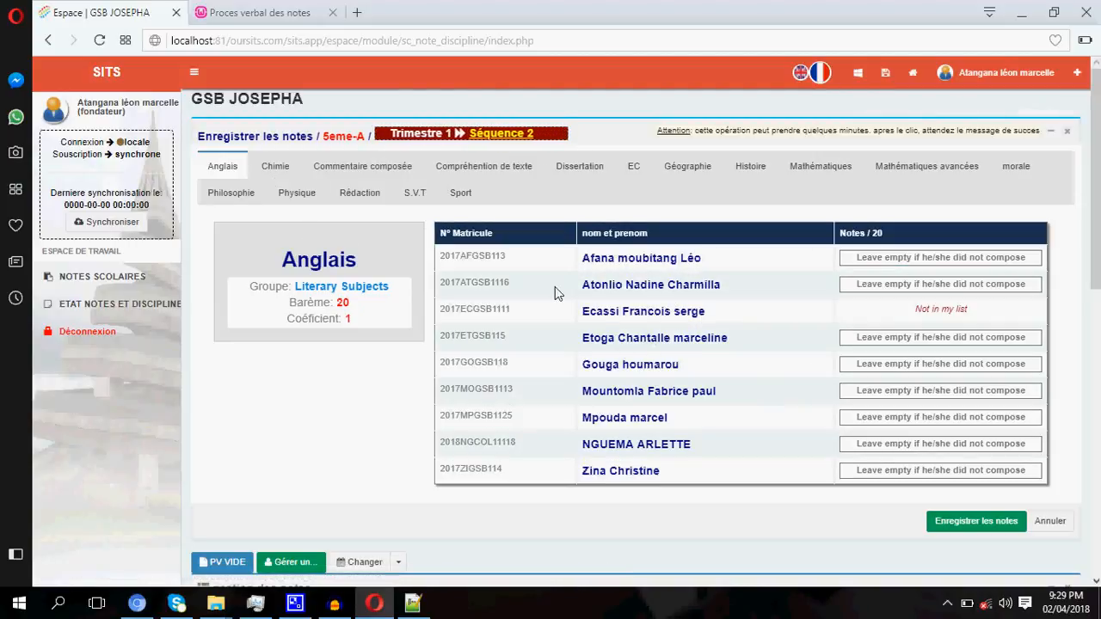
click(269, 167)
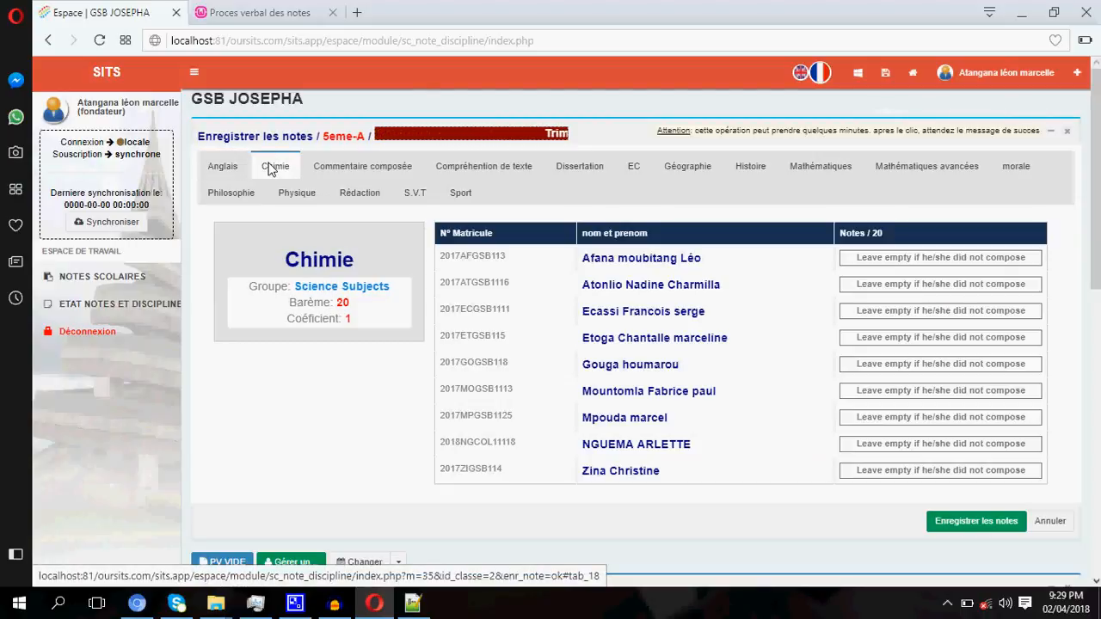
click(231, 168)
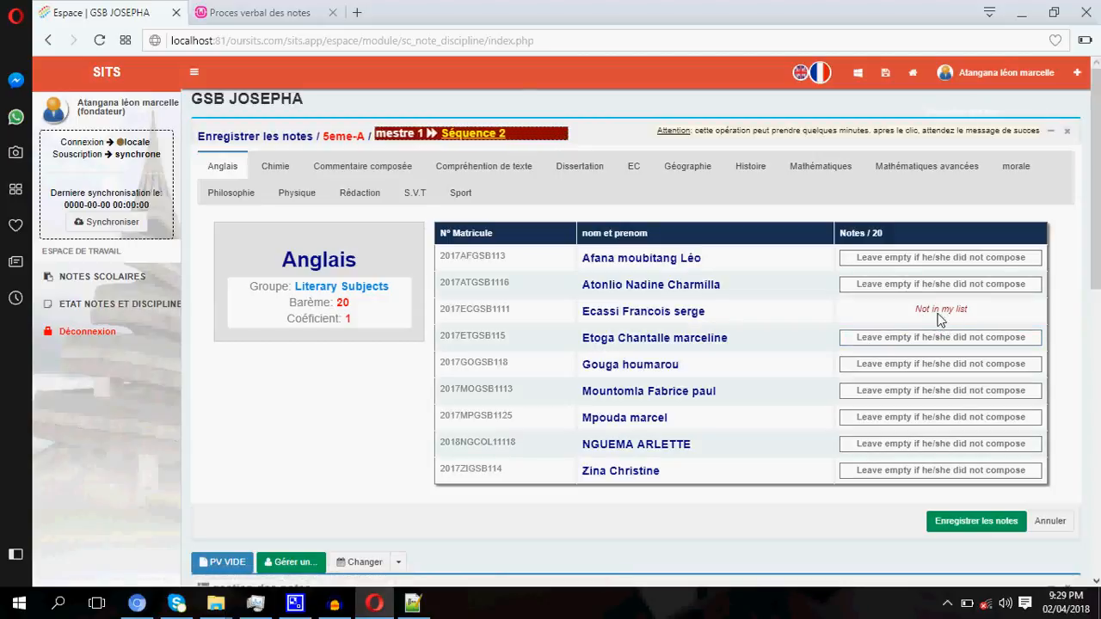
click(274, 168)
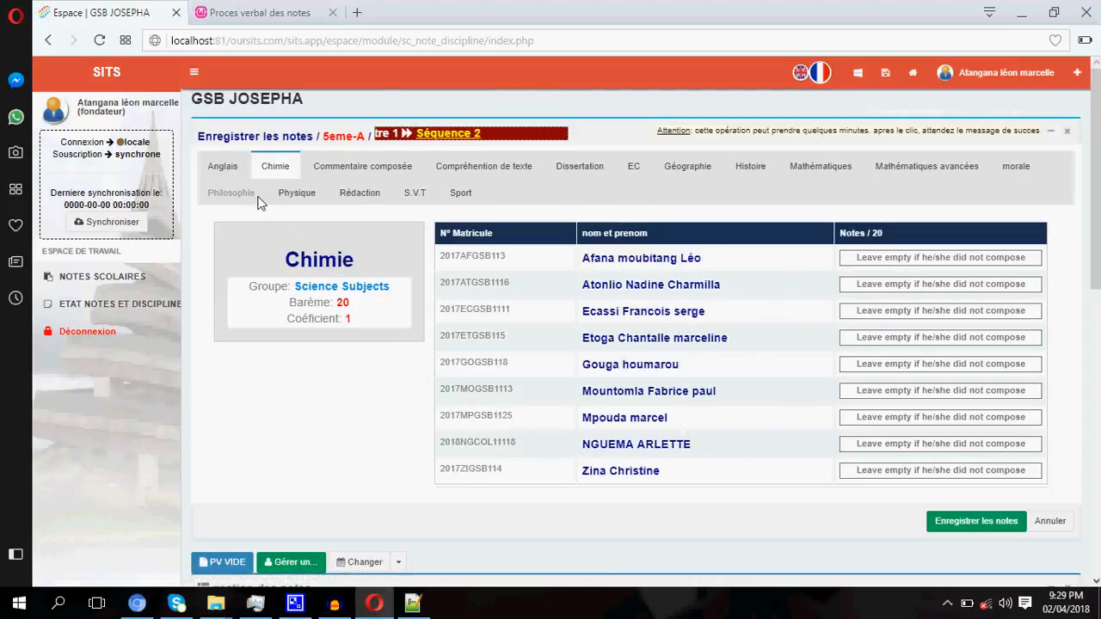
click(225, 169)
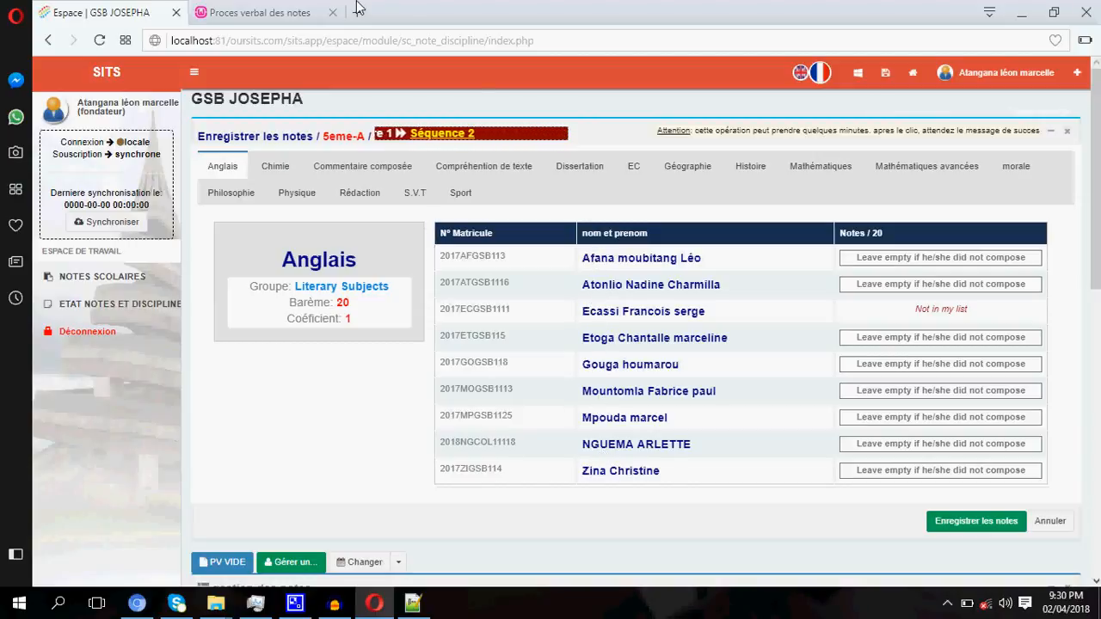
Compare the student list in the blank Proces verbal des notes sheet with the Anglais grade entry form
click(263, 13)
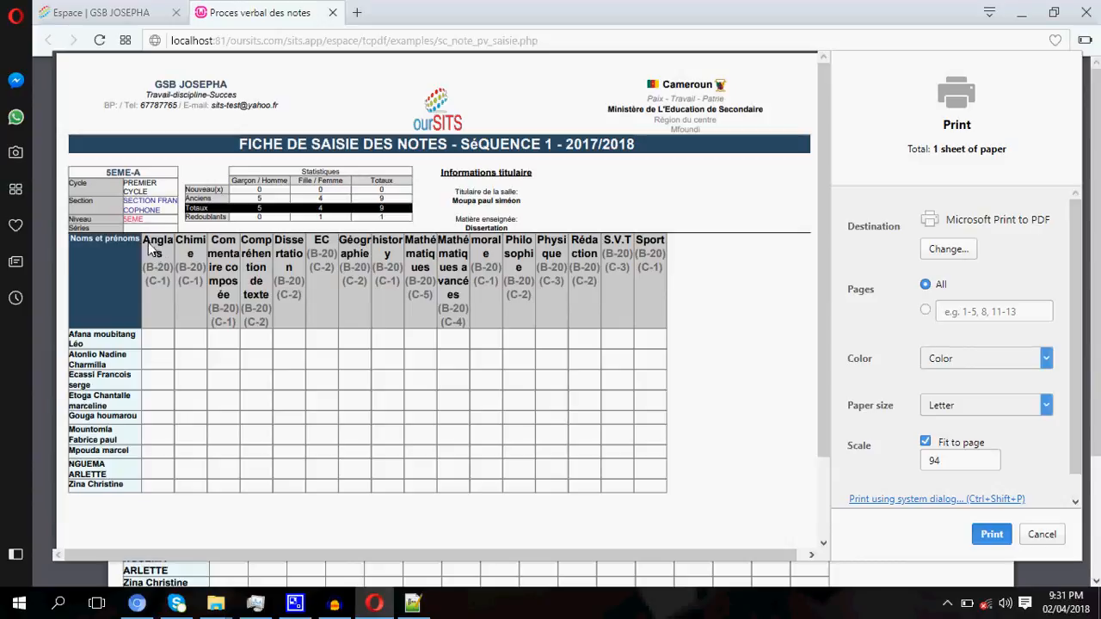
click(118, 13)
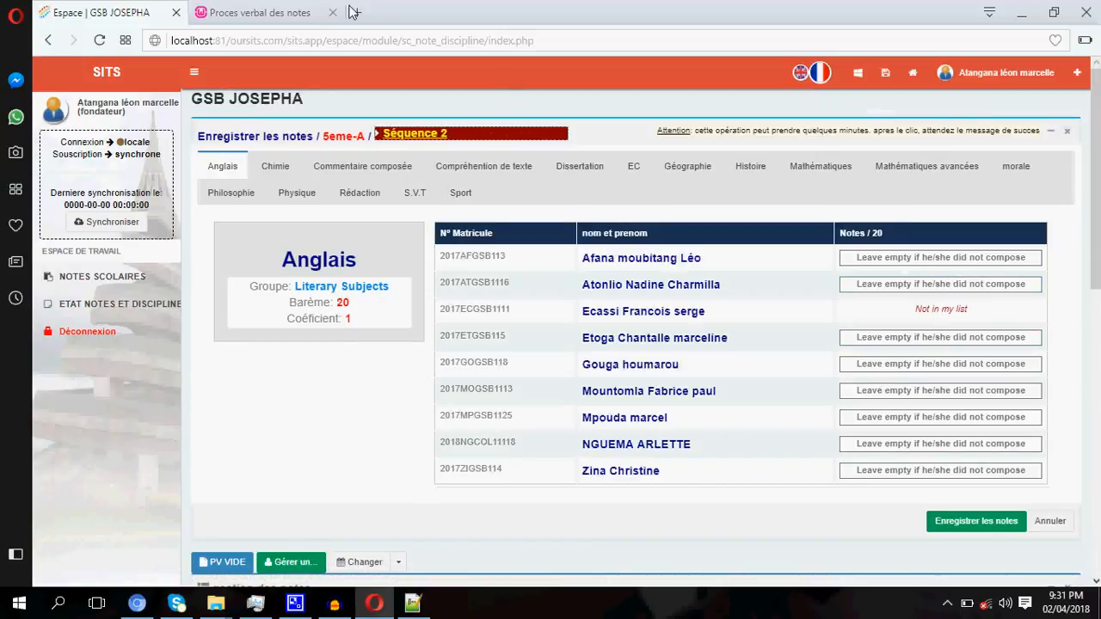
click(284, 15)
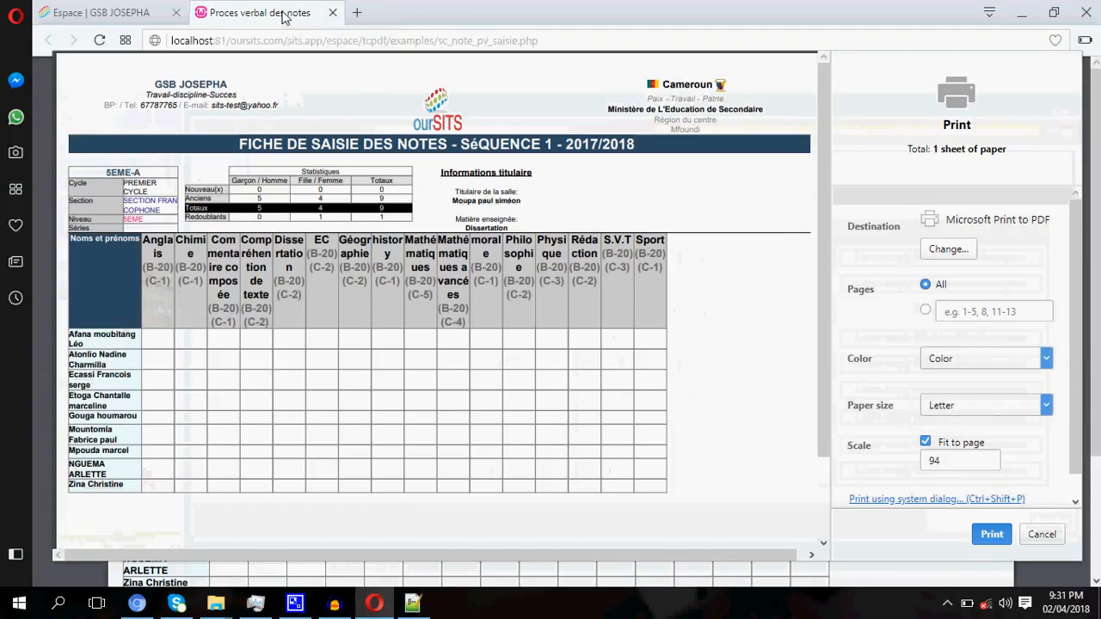
click(92, 12)
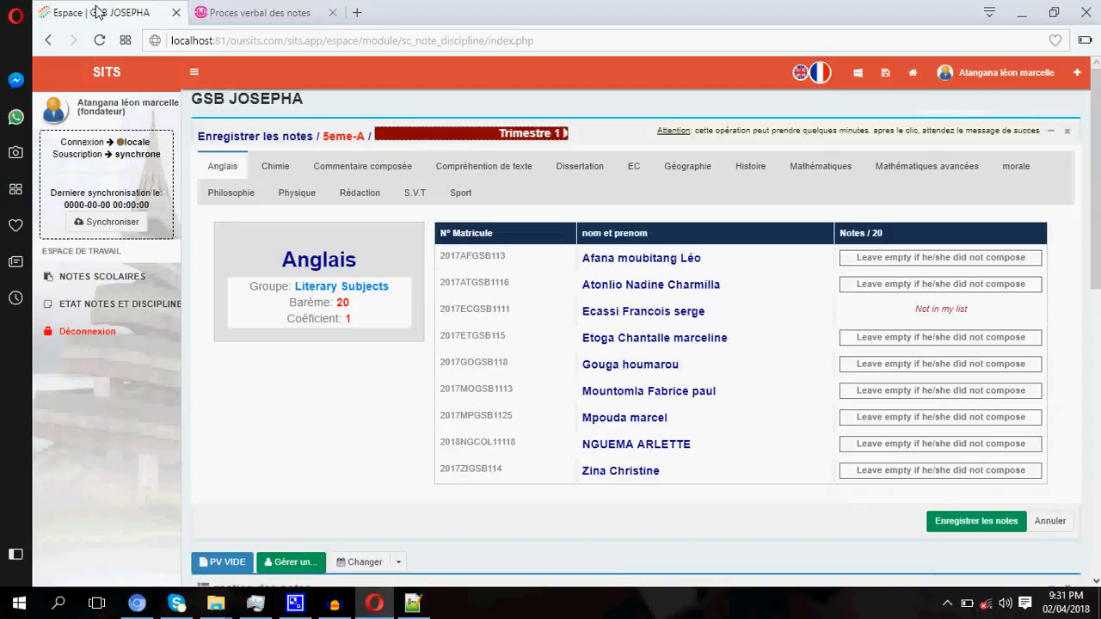
click(260, 16)
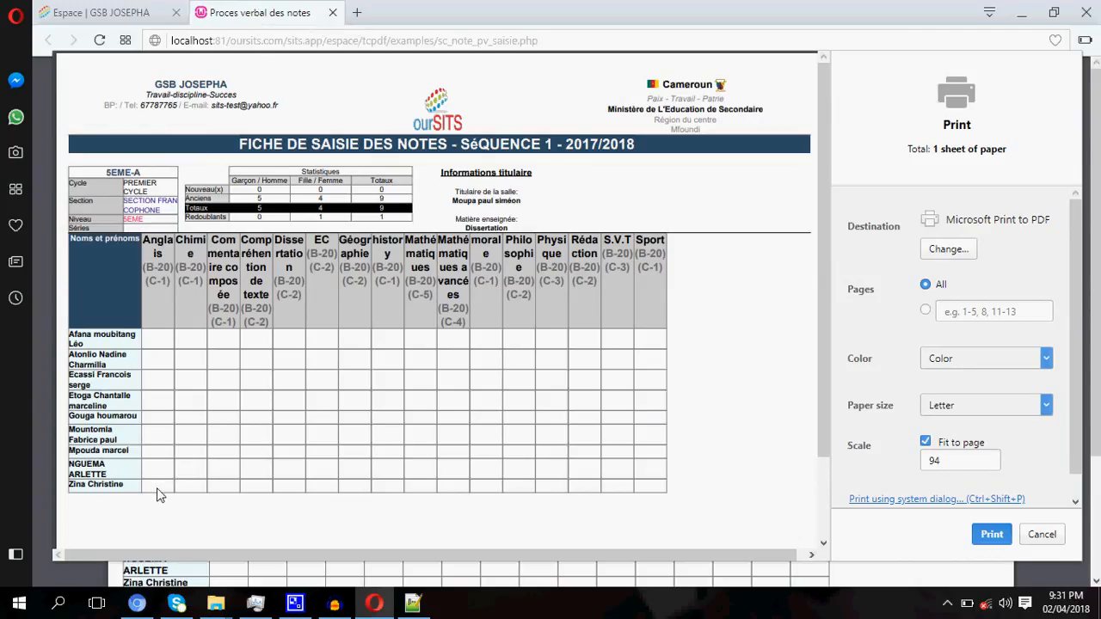
click(120, 16)
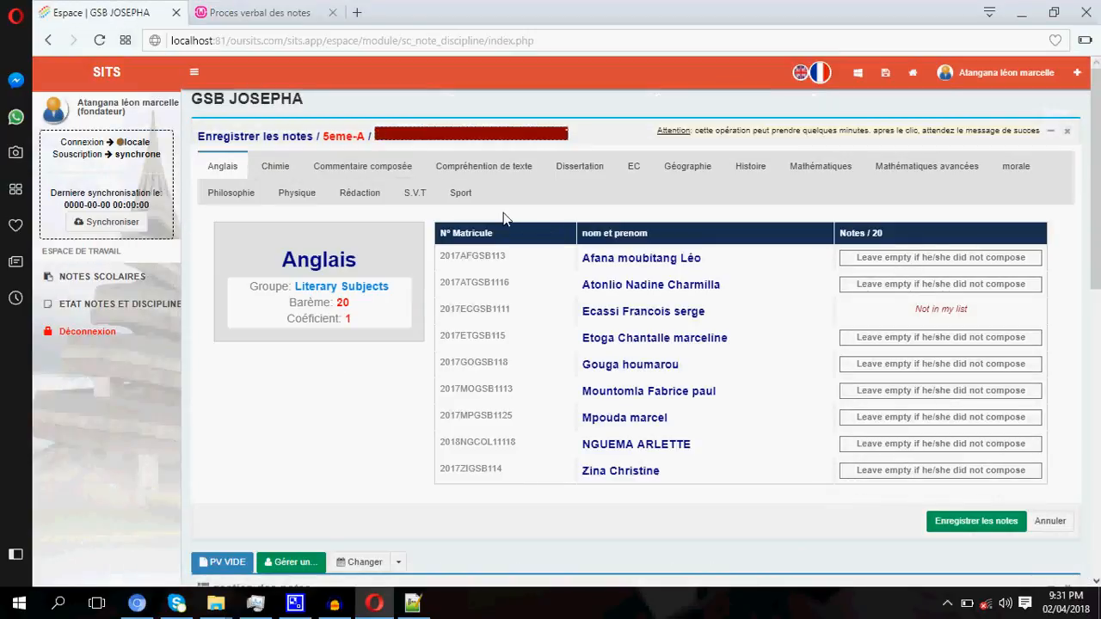
Open the Windows On-Screen Keyboard and move it lower over the grade entry form
click(941, 262)
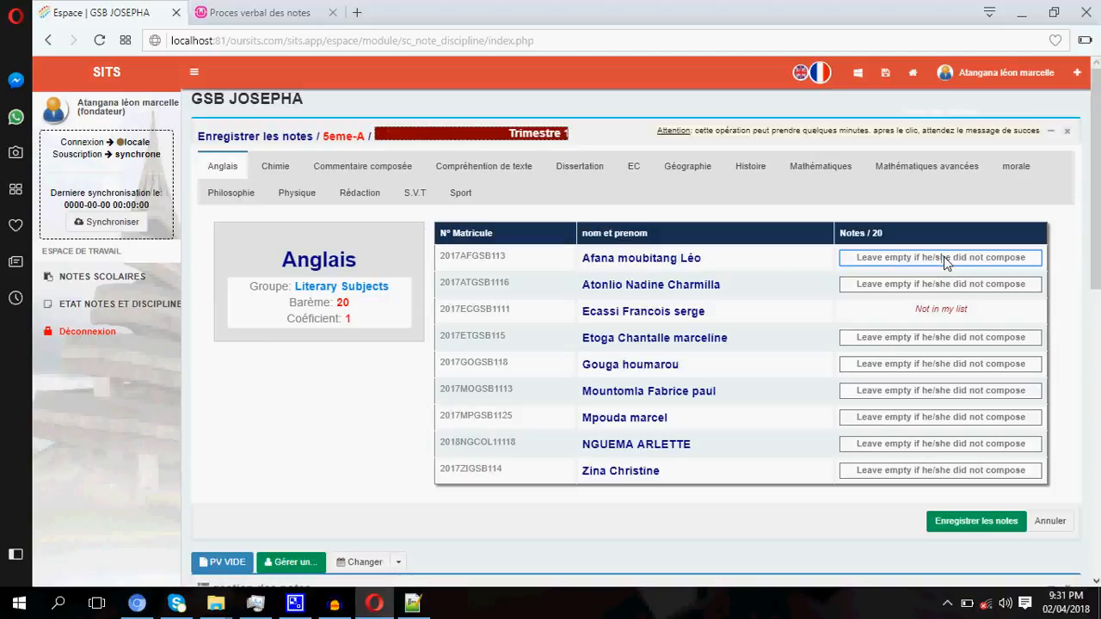
key(super)
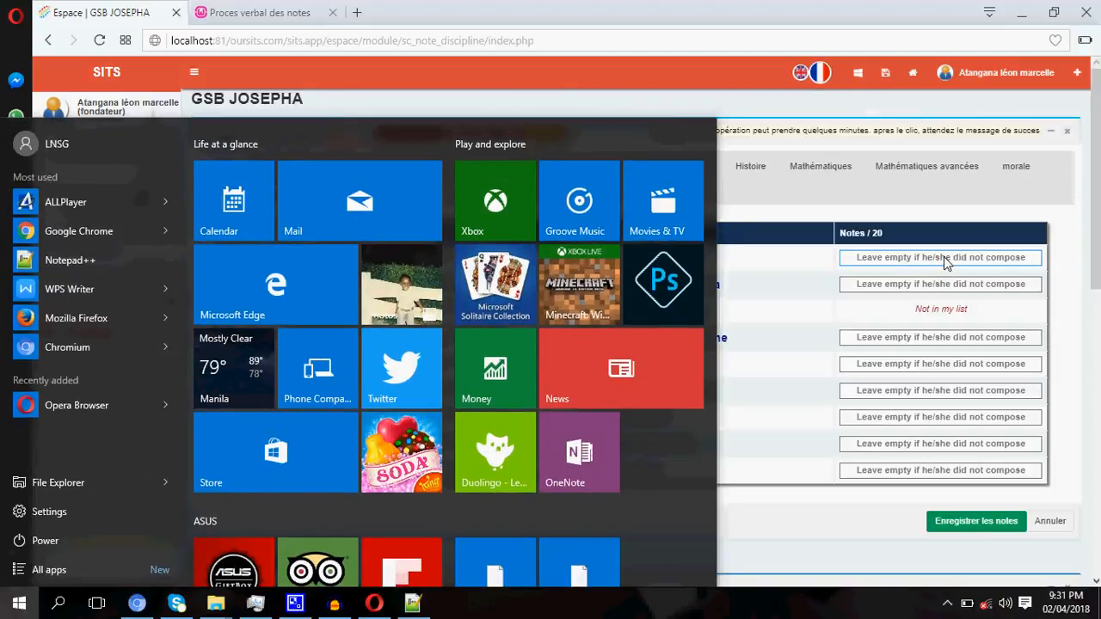
text(key)
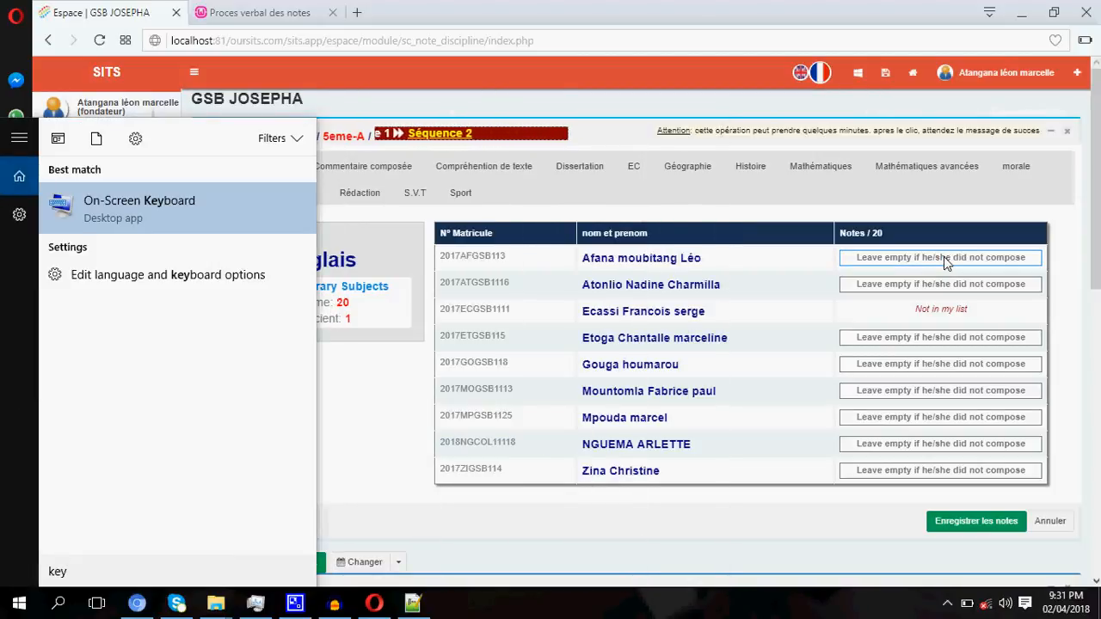
click(116, 210)
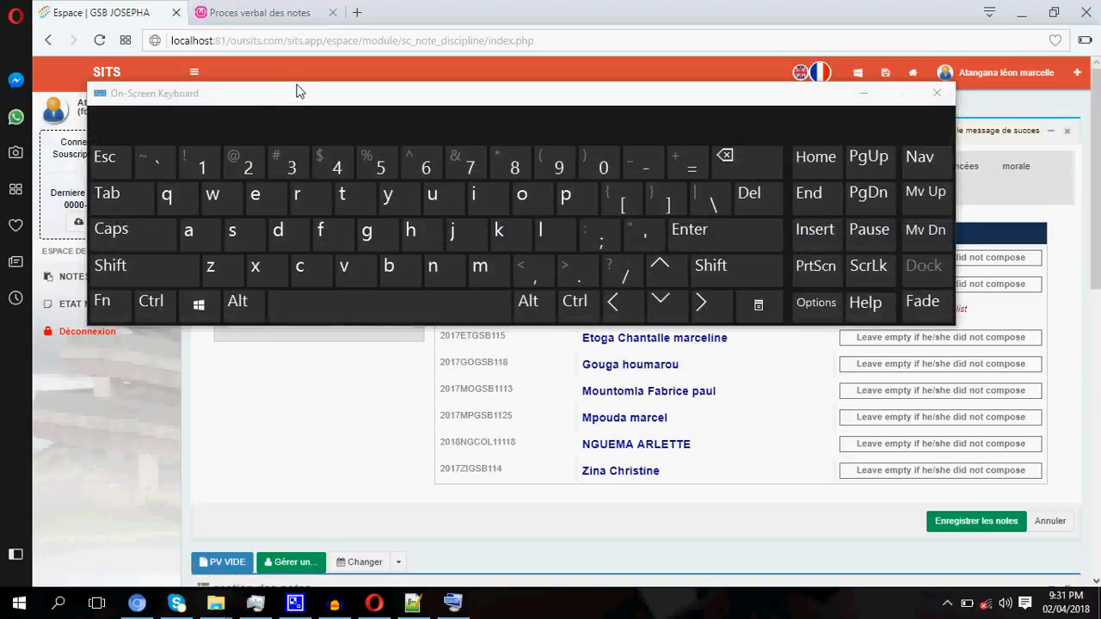
drag(296, 95, 341, 182)
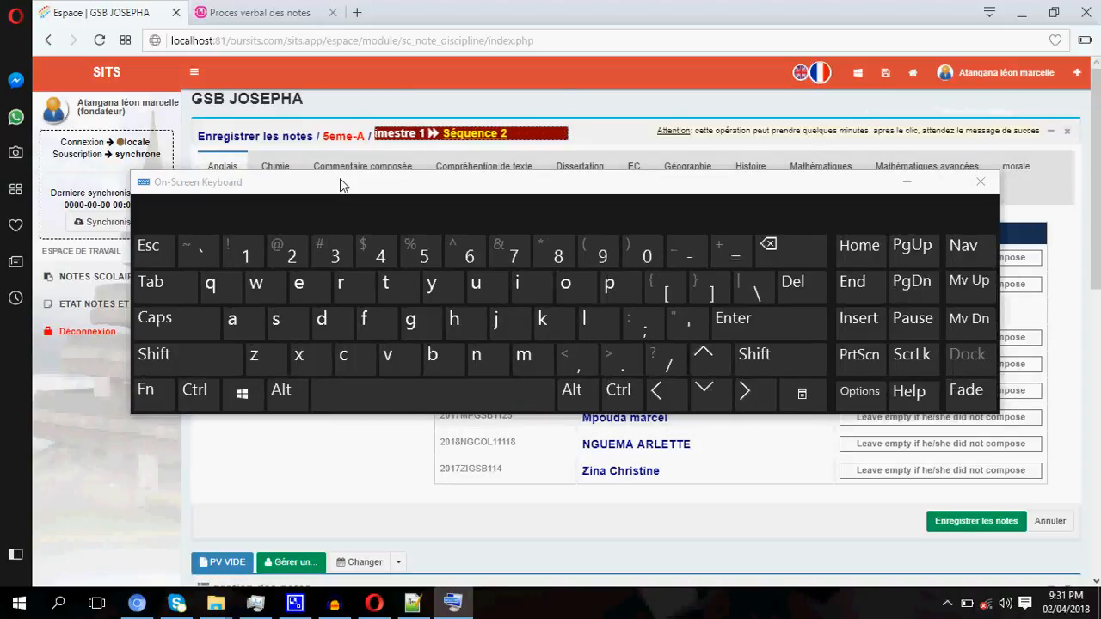
Turn on the On-Screen Keyboard's numeric key pad and enable number lock
click(866, 400)
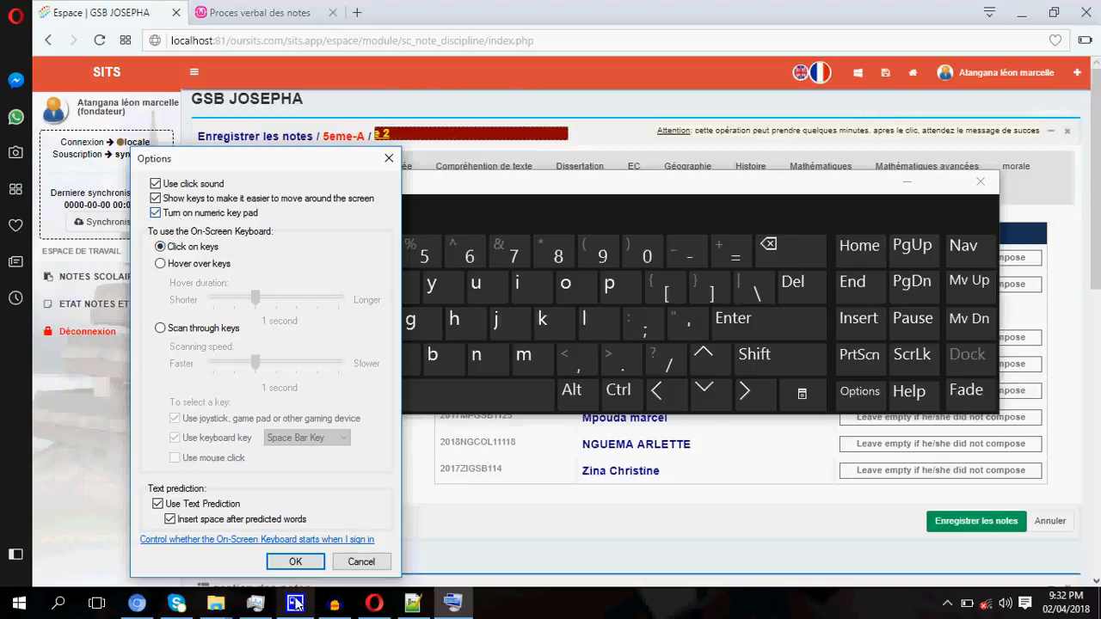
click(295, 562)
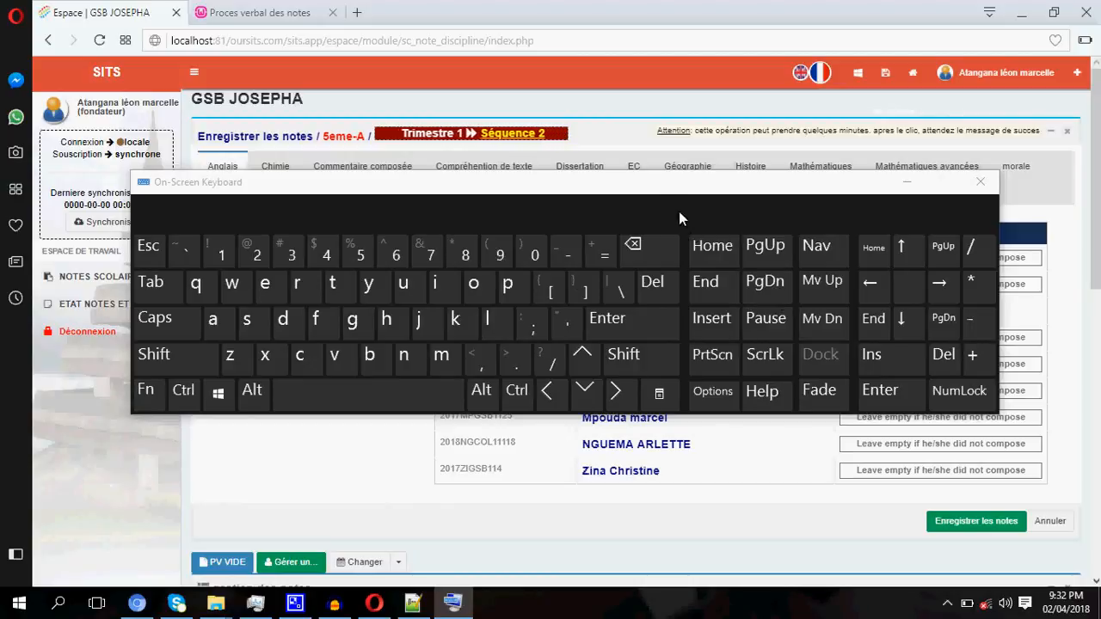
drag(663, 194, 625, 203)
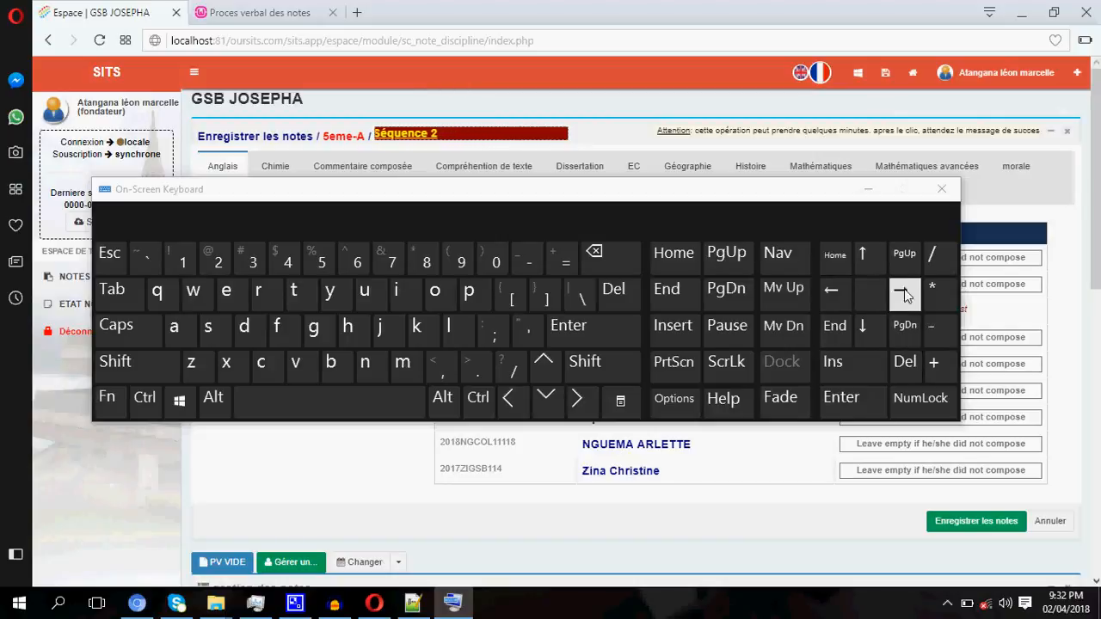
click(929, 406)
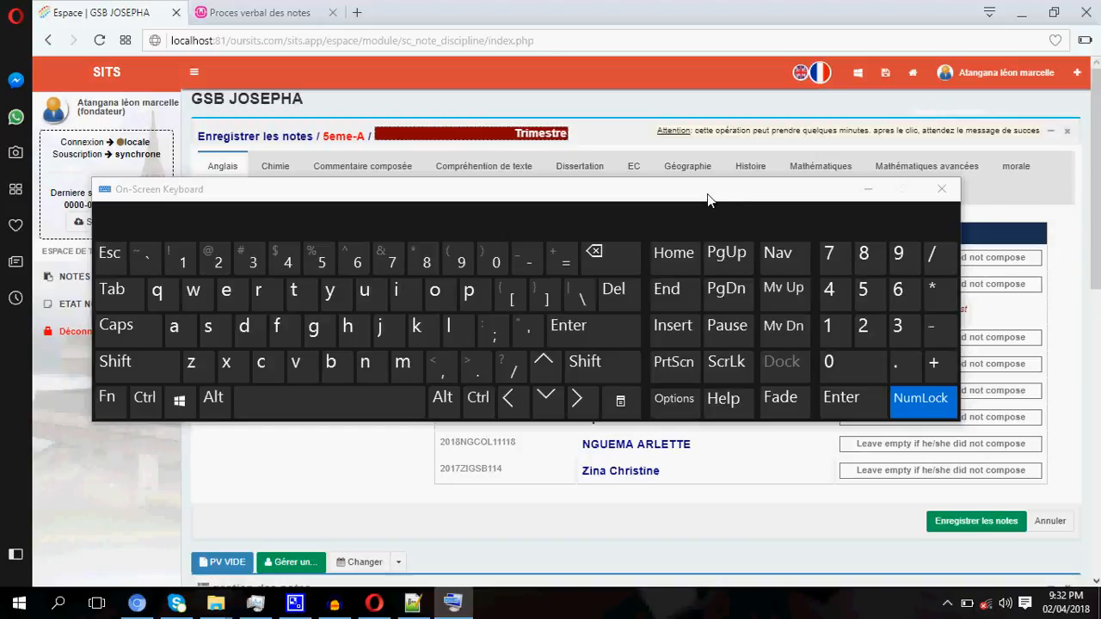
Enter 15 as the first student's Anglais grade with the On-Screen Keyboard, advance to the second student's grade, and close the keyboard
drag(710, 197, 760, 320)
click(869, 287)
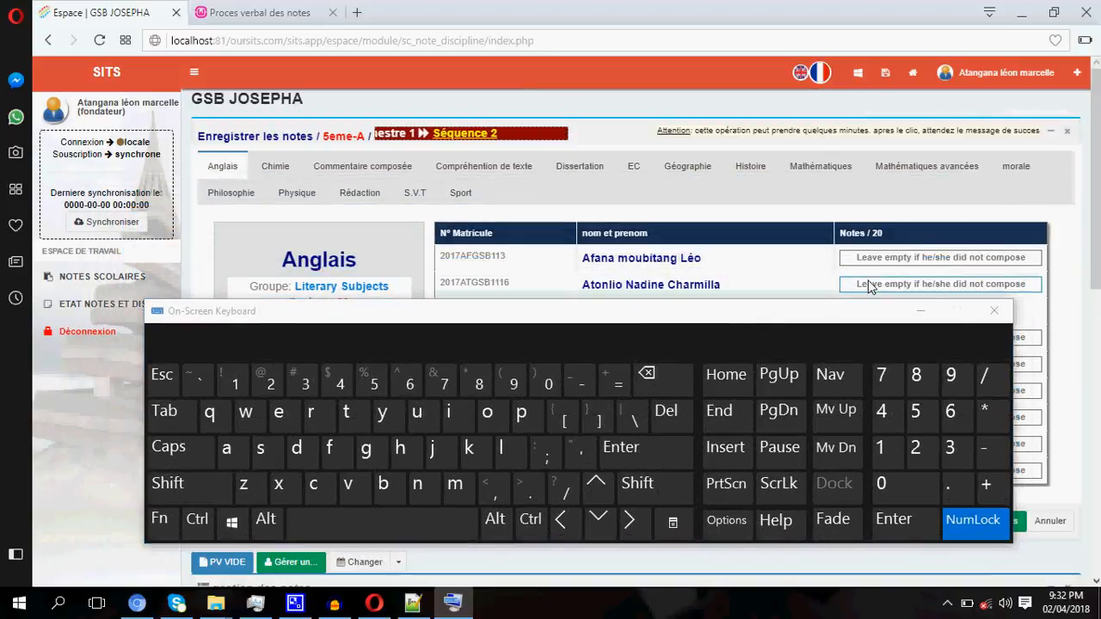
click(919, 261)
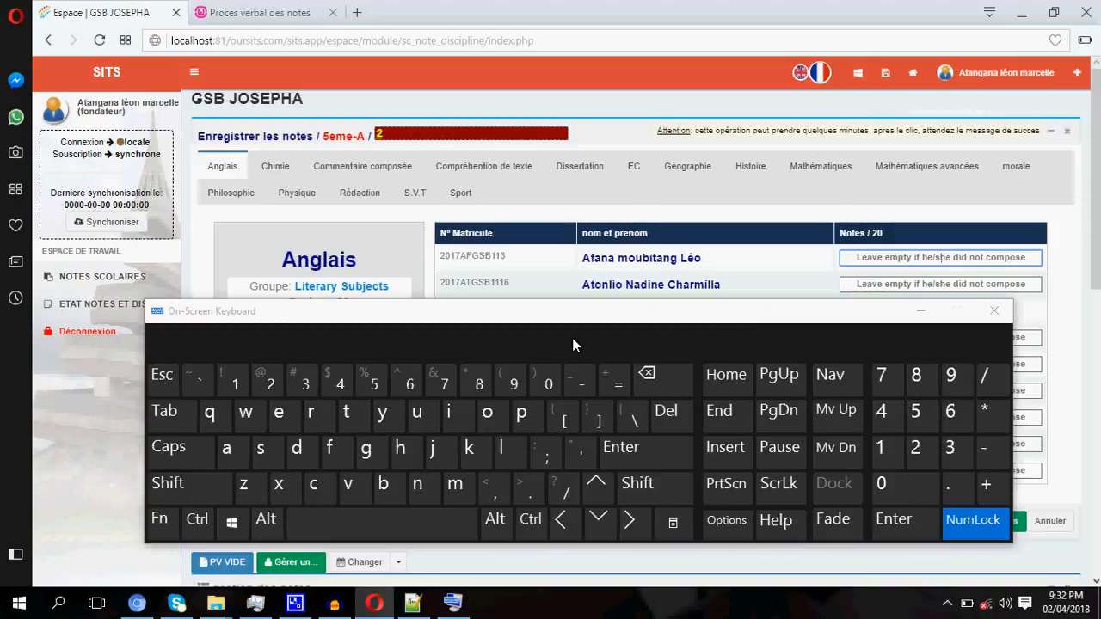
click(890, 460)
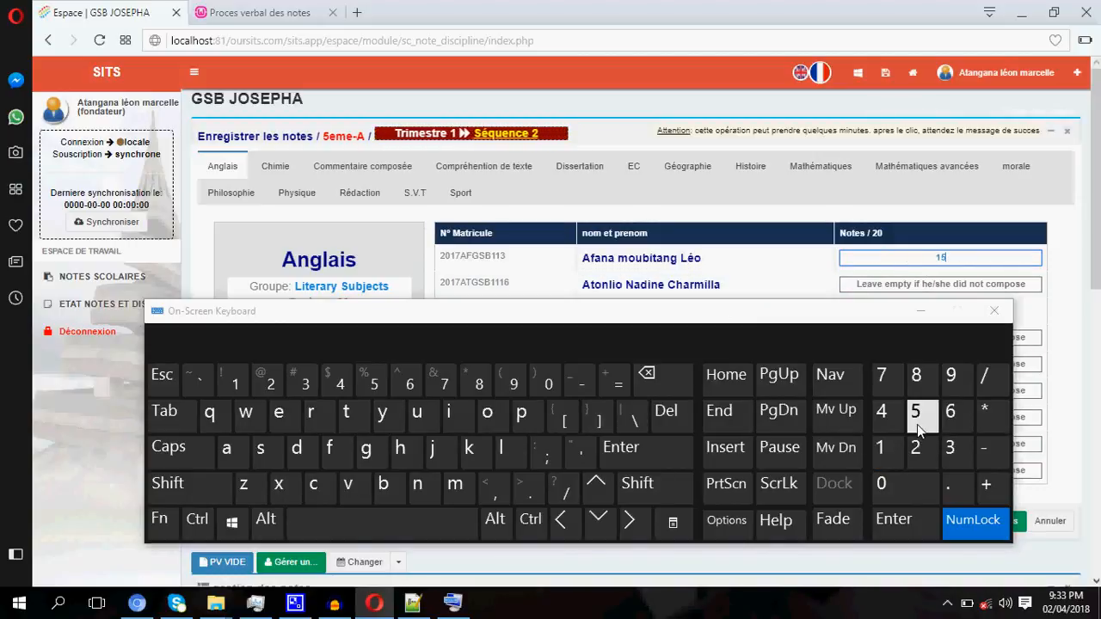
click(176, 414)
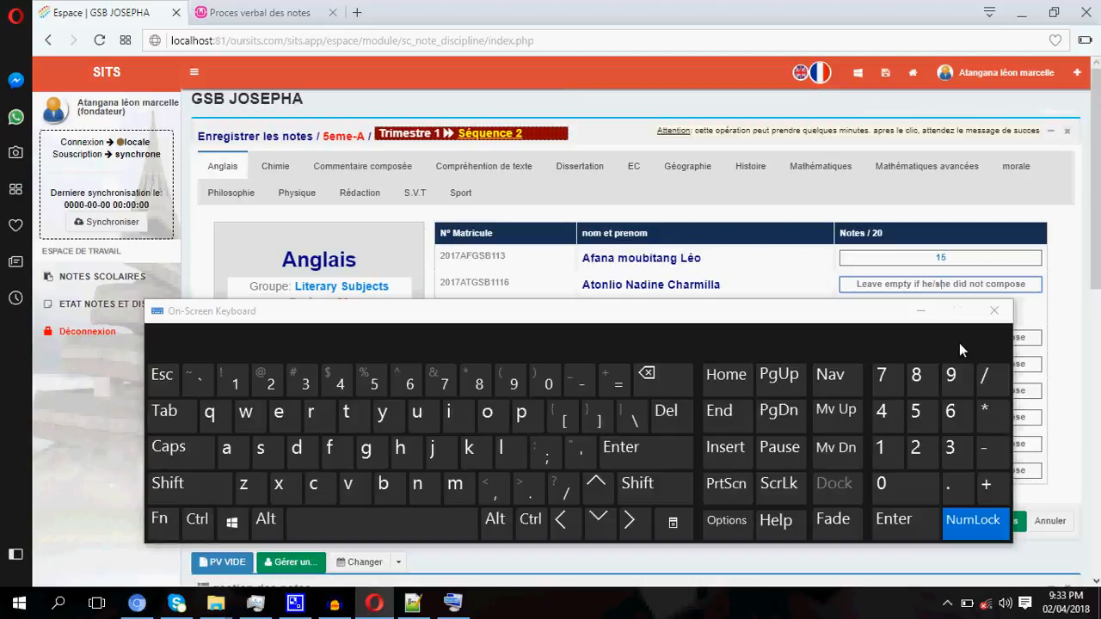
click(994, 312)
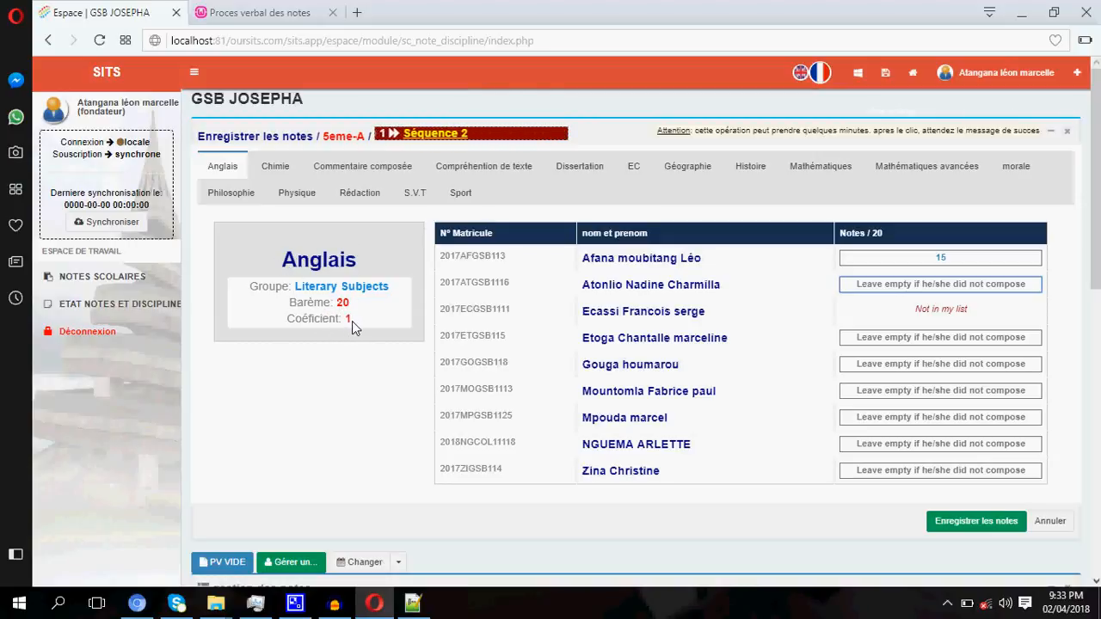
Examine the Anglais form's maximum mark and the first two students' grade fields
double_click(875, 233)
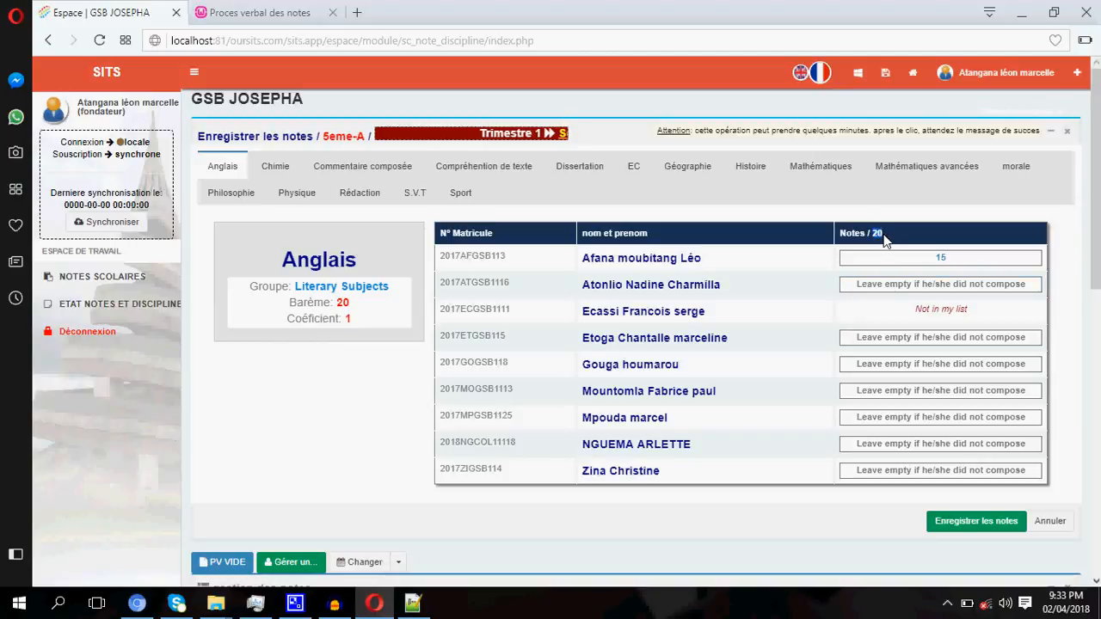
click(929, 261)
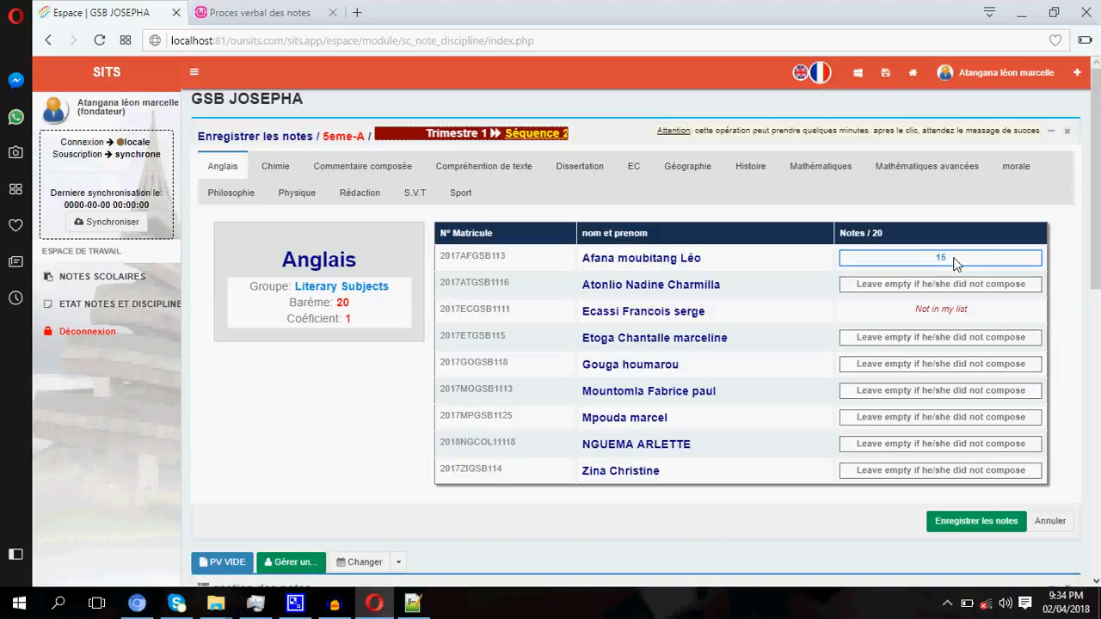
drag(948, 259, 927, 259)
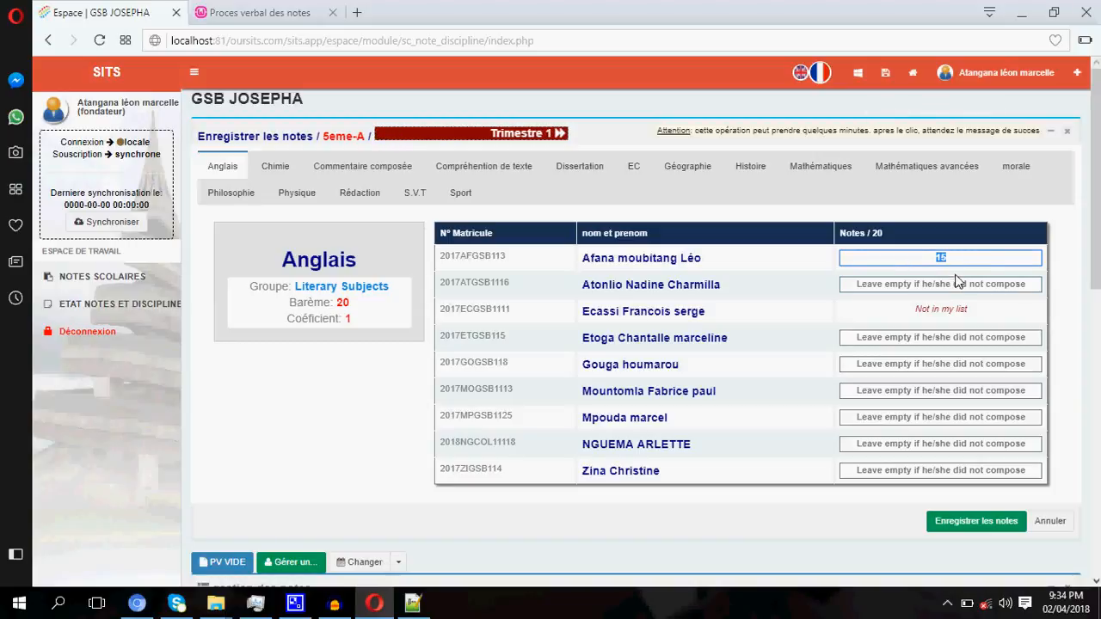
click(957, 287)
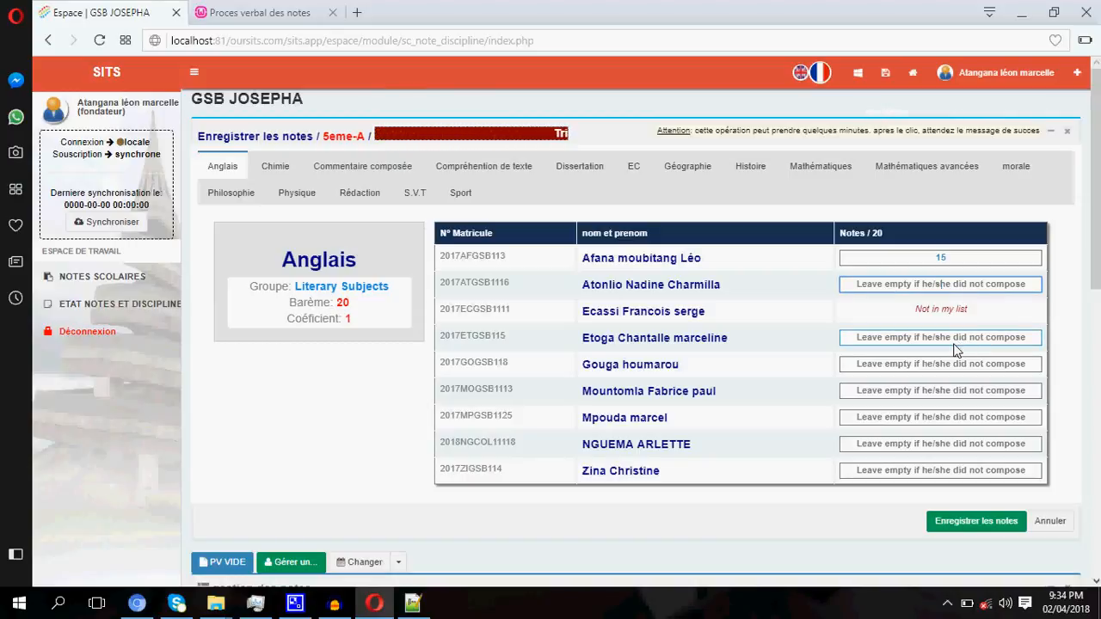
Review the Chimie and Commentaire composée grade entry forms and return to the first student's Anglais grade
click(269, 166)
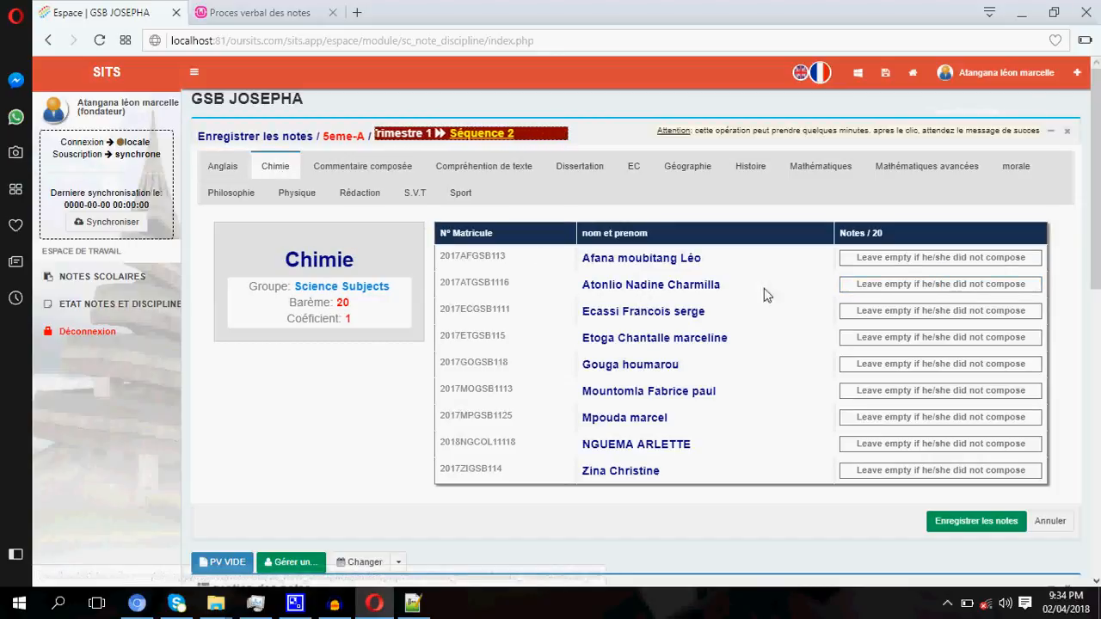
click(353, 168)
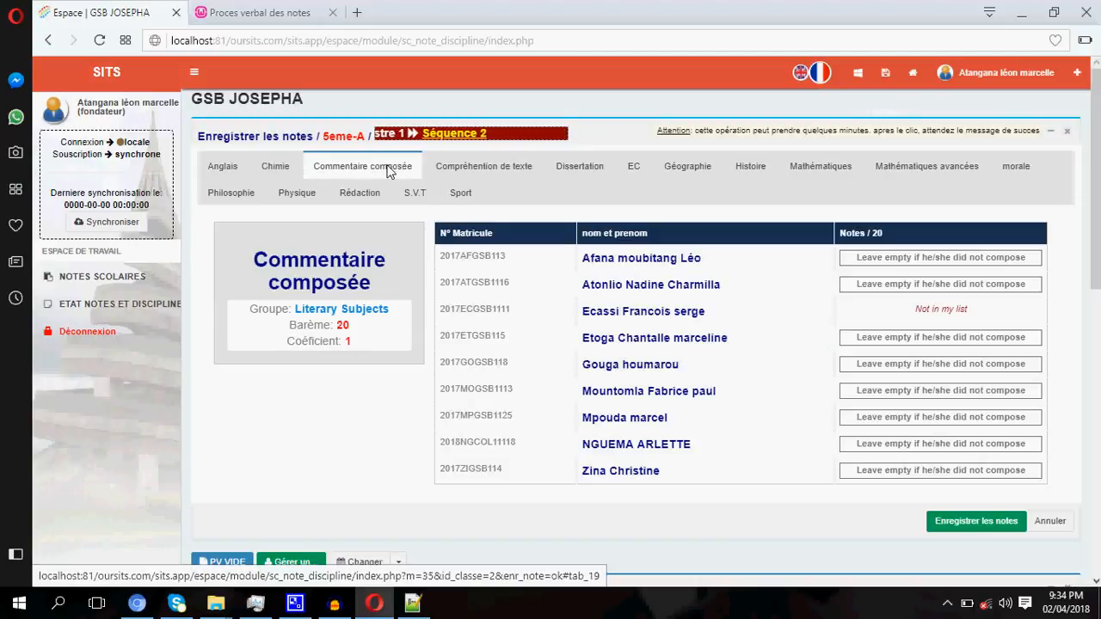
click(244, 166)
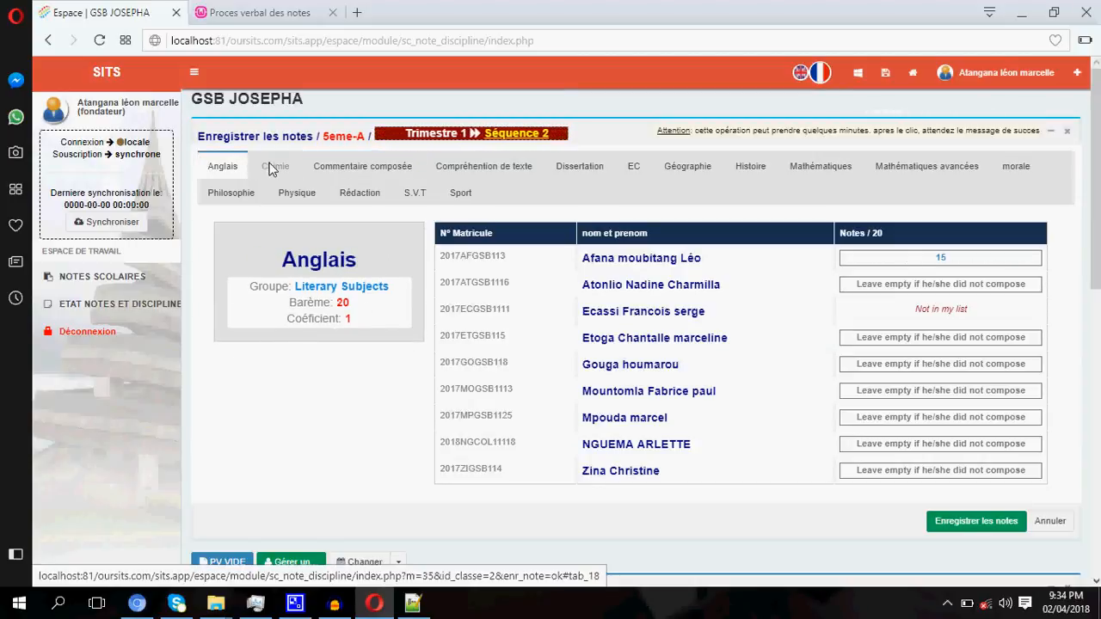
click(961, 259)
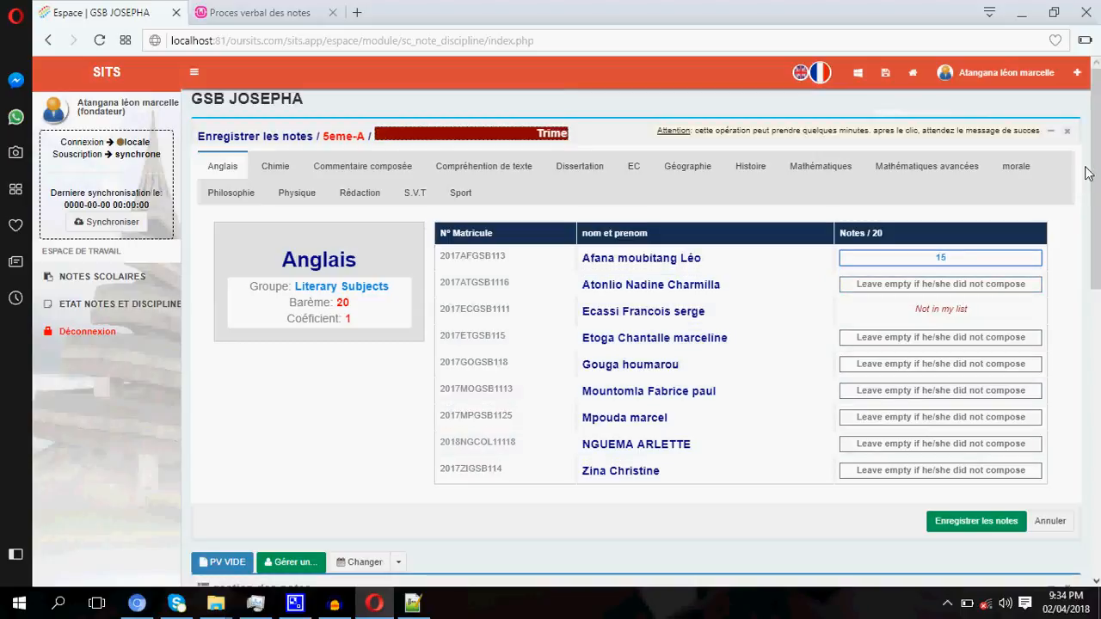
mouse_move(1094, 154)
mouse_down()
mouse_move(1094, 175)
mouse_move(1094, 147)
mouse_up()
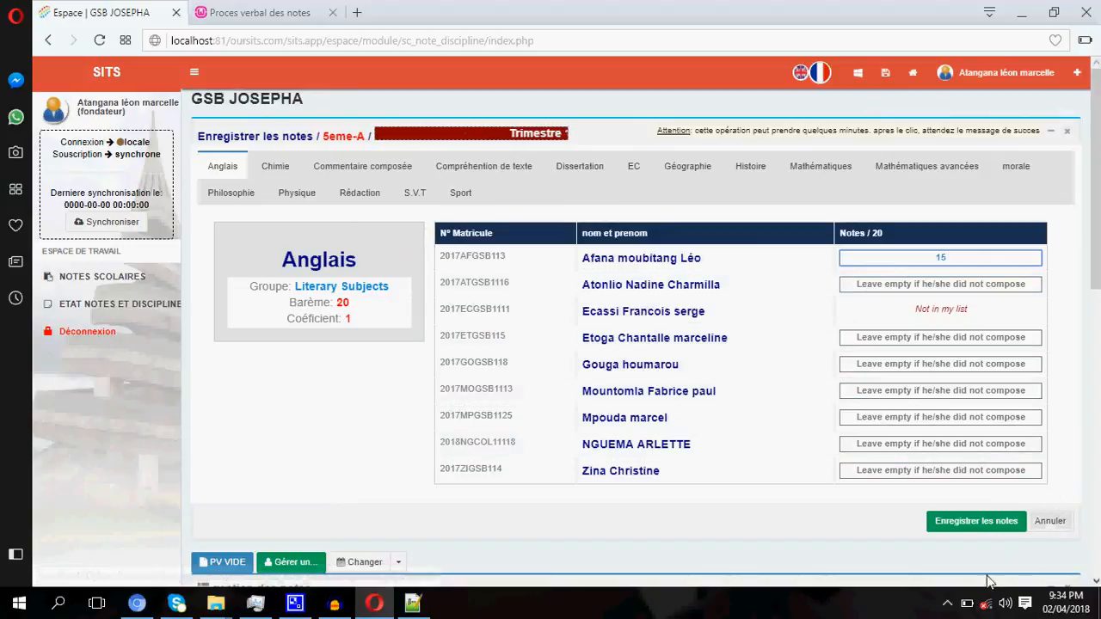
click(947, 603)
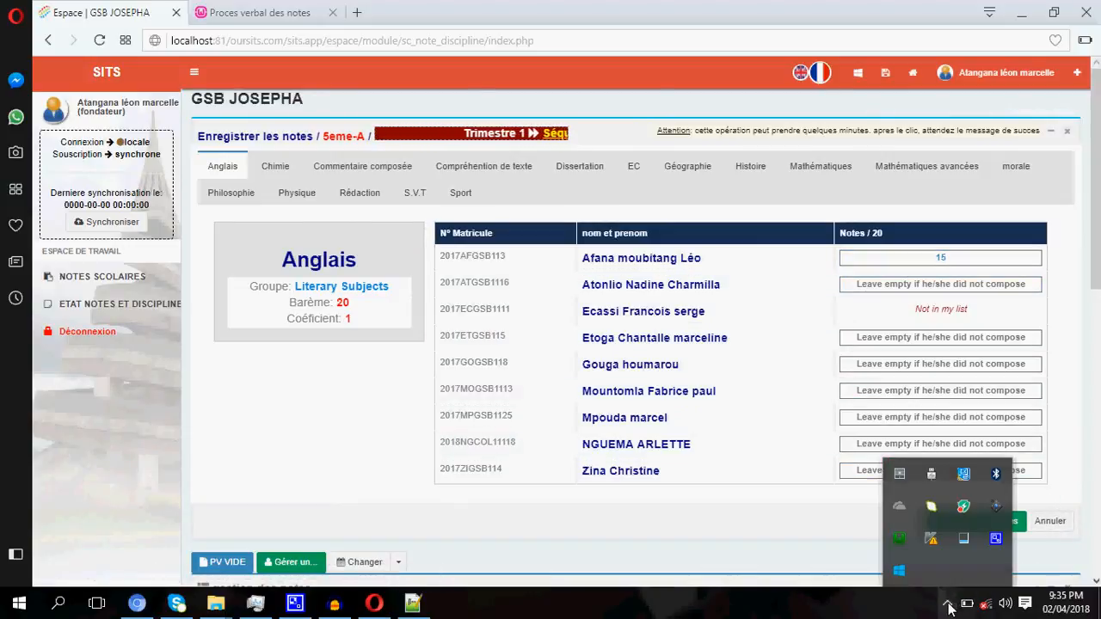
right_click(996, 538)
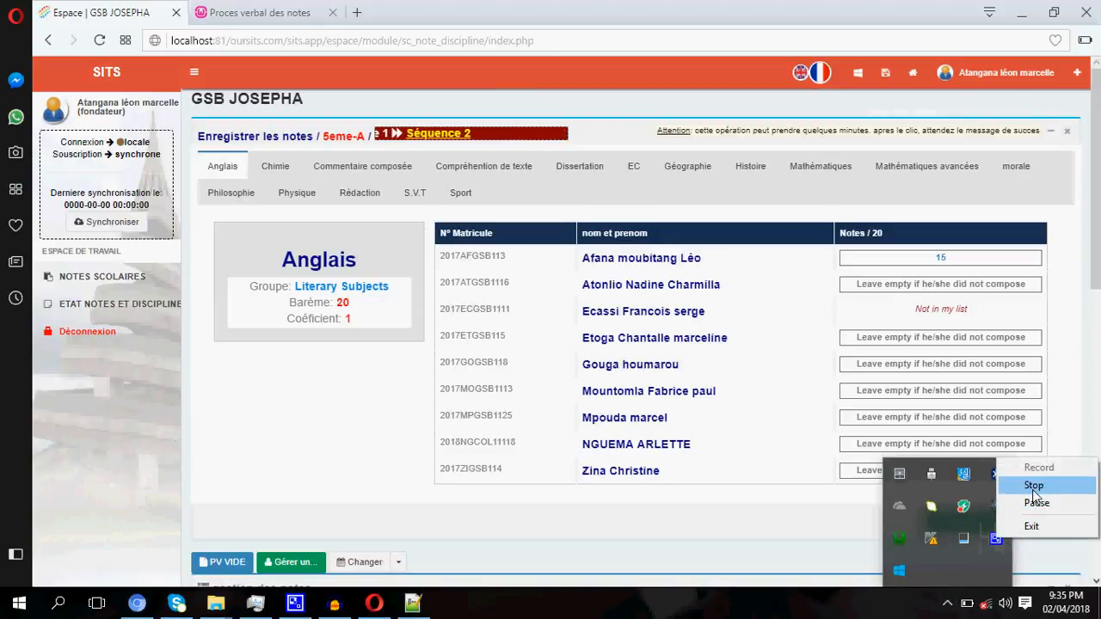